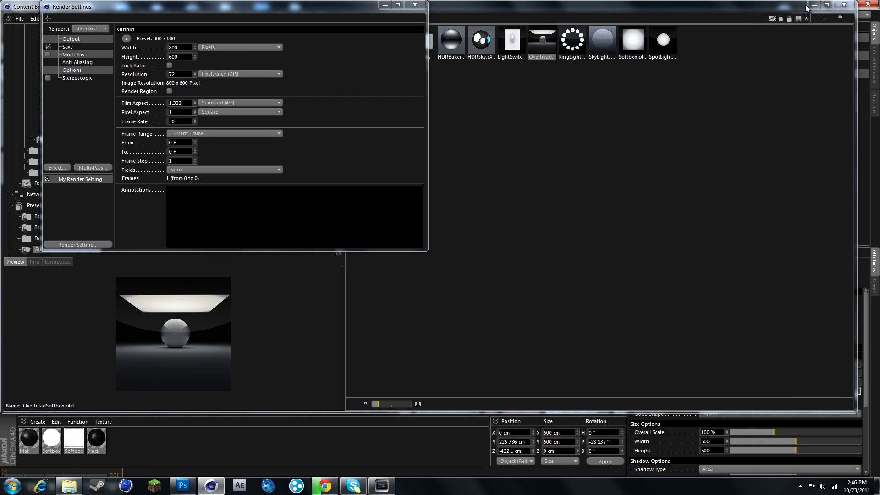
# Minimize the Content Browser and set the render output Width and Height to 1000 pixels.
pyautogui.click(810, 6)
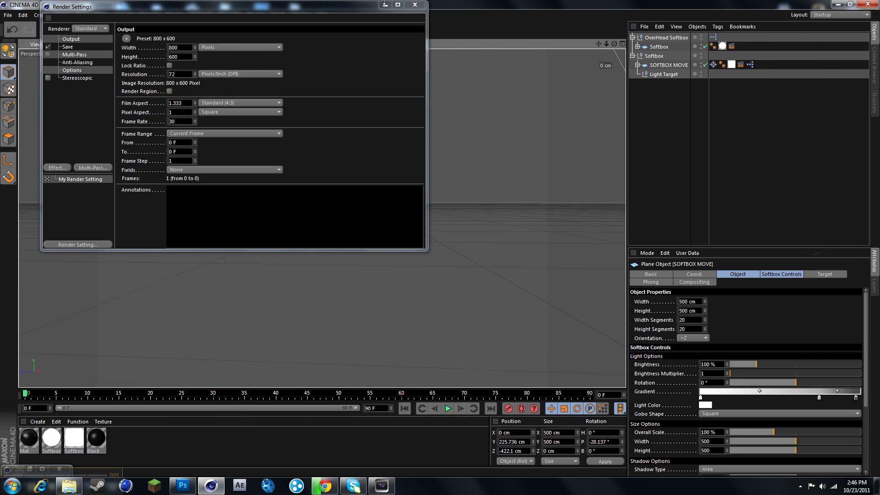
pyautogui.moveTo(338, 6); pyautogui.dragTo(625, 233)
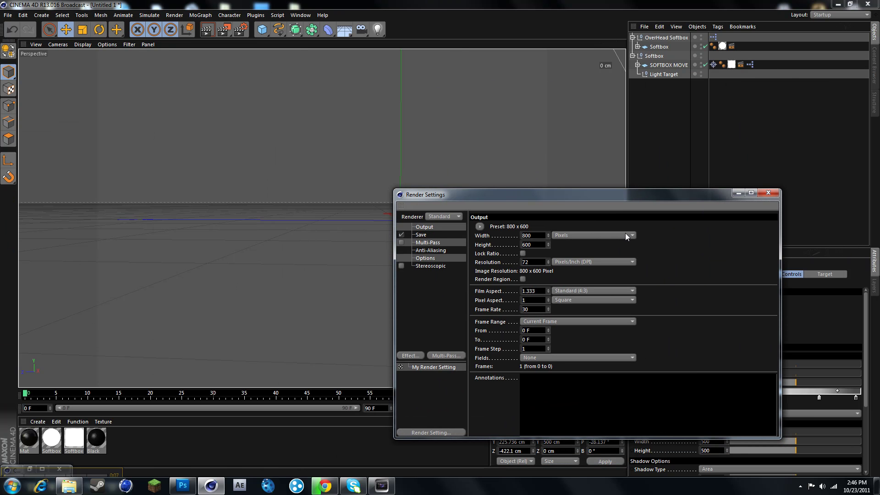
pyautogui.doubleClick(532, 235)
pyautogui.write('1')
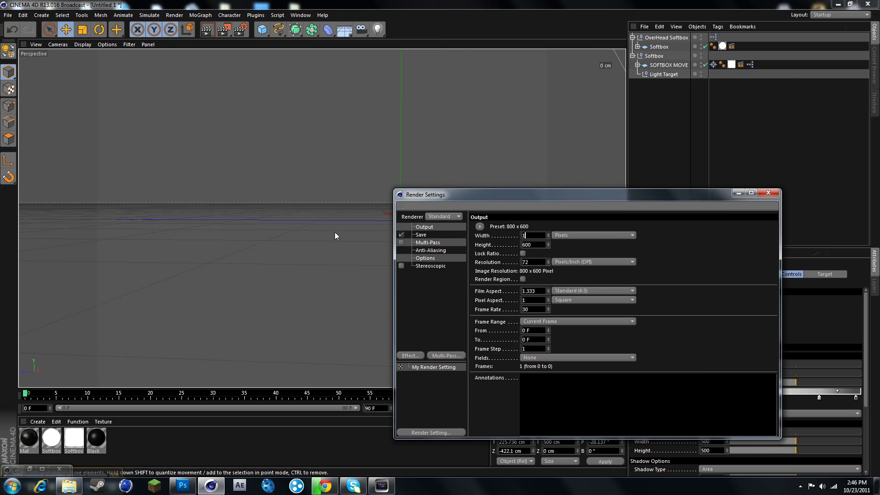
pyautogui.write('000')
pyautogui.doubleClick(534, 245)
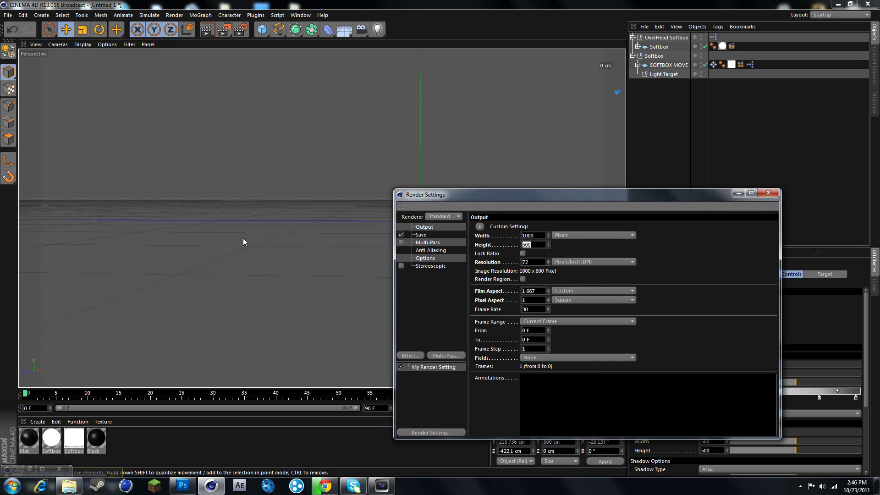
pyautogui.write('1000')
pyautogui.press('Return')
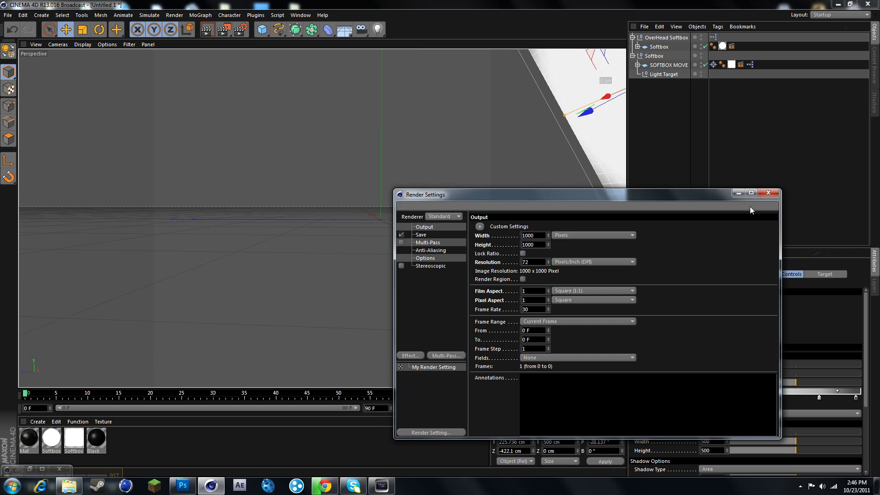
pyautogui.click(765, 194)
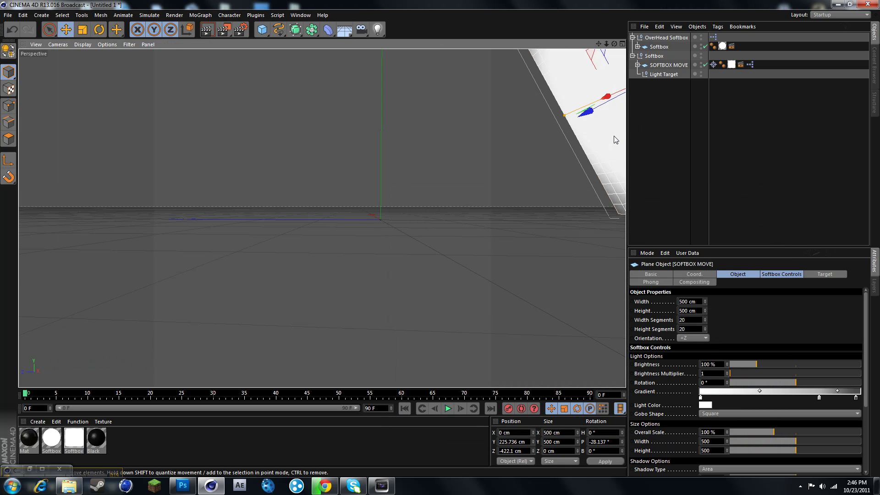
# Drag the SOFTBOX MOVE plane farther back to Z -535.581 cm.
pyautogui.moveTo(598, 43); pyautogui.dragTo(319, 218)
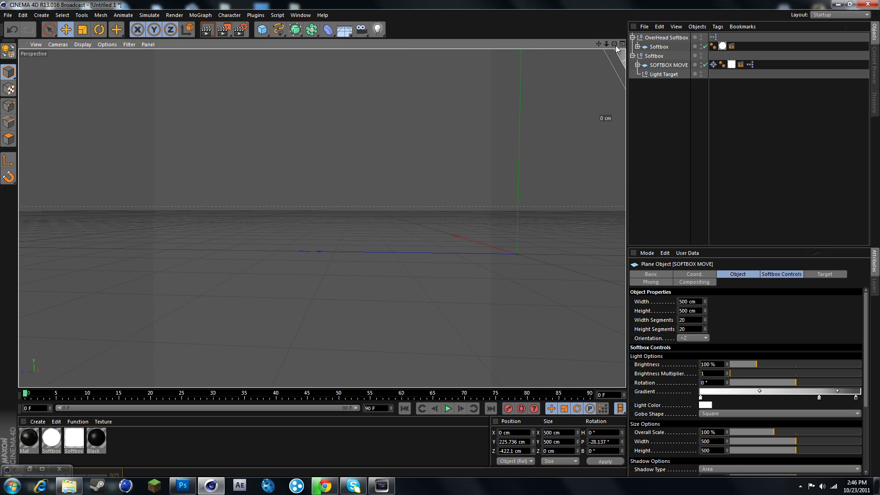
pyautogui.moveTo(614, 44); pyautogui.dragTo(319, 216)
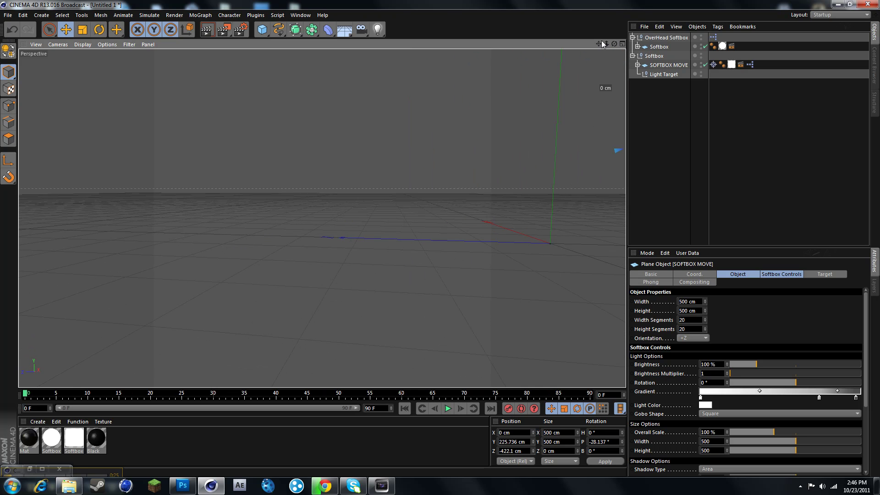
pyautogui.moveTo(598, 44); pyautogui.dragTo(322, 218)
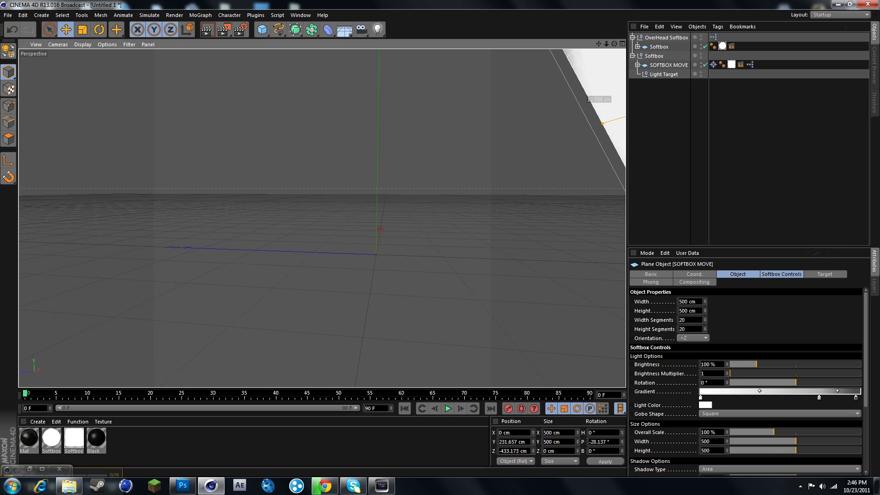
pyautogui.moveTo(602, 124); pyautogui.dragTo(629, 137)
pyautogui.moveTo(614, 43); pyautogui.dragTo(323, 218)
# Add an Ambient Occlusion effect with Maximum Ray Length 140 cm and Contrast 35%.
pyautogui.click(241, 29)
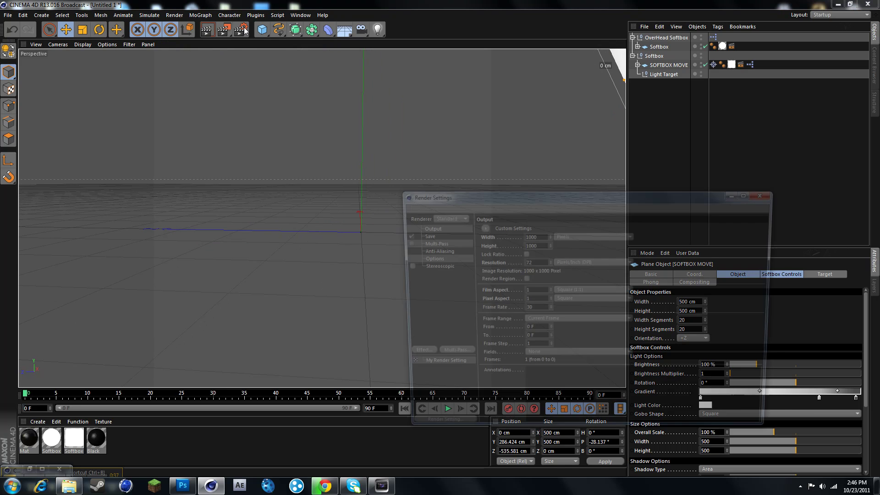
pyautogui.click(410, 356)
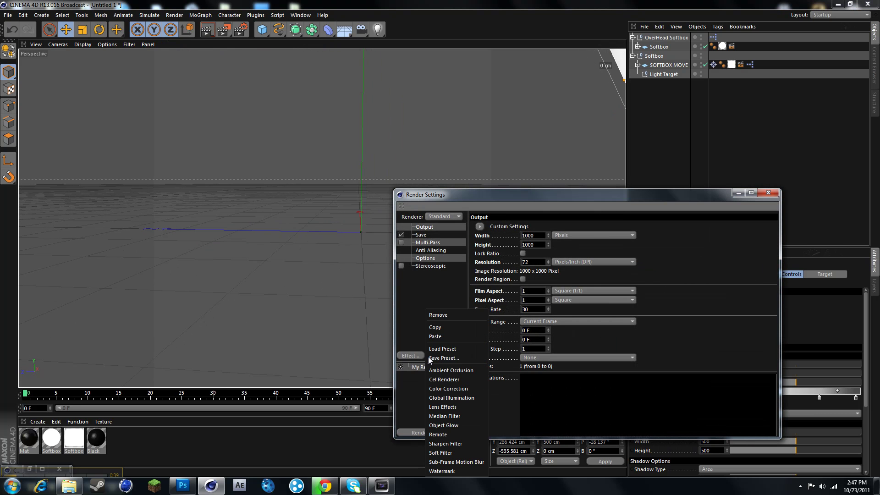
pyautogui.click(449, 371)
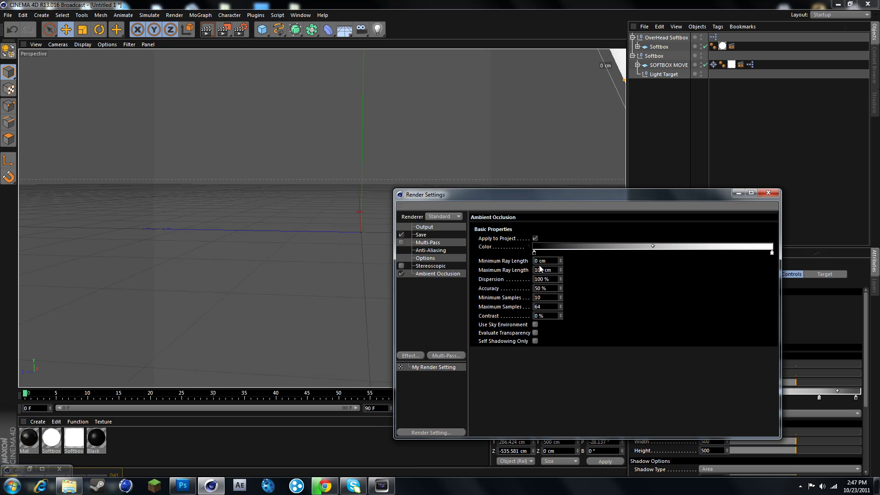
pyautogui.write('40')
pyautogui.click(538, 315)
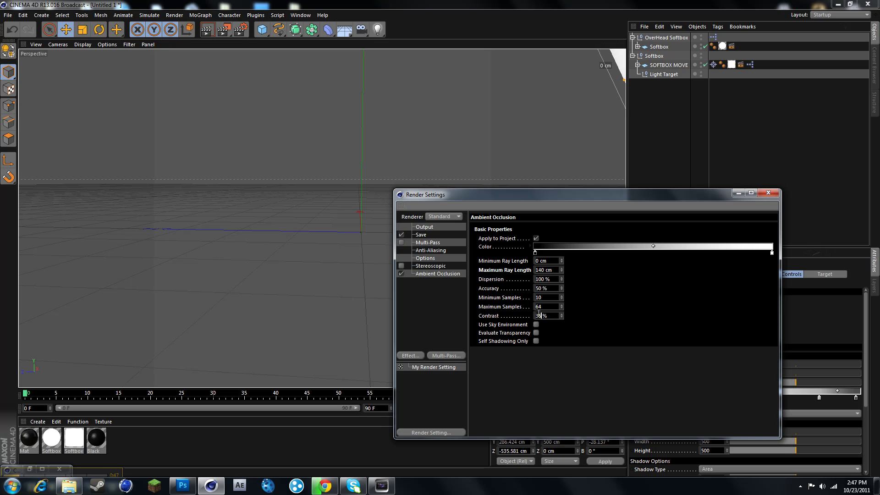
# Add Global Illumination with Gamma 2.2 and GI Mode IR + QMC (Still Image).
pyautogui.click(418, 357)
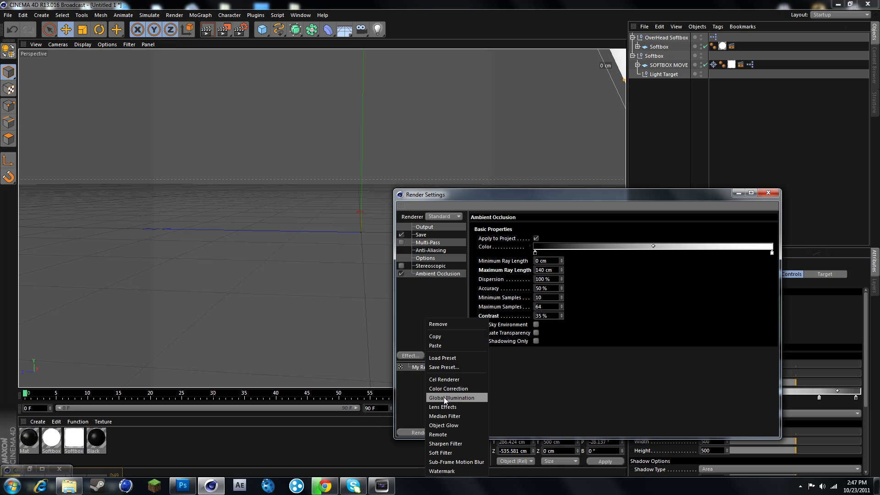
pyautogui.click(447, 398)
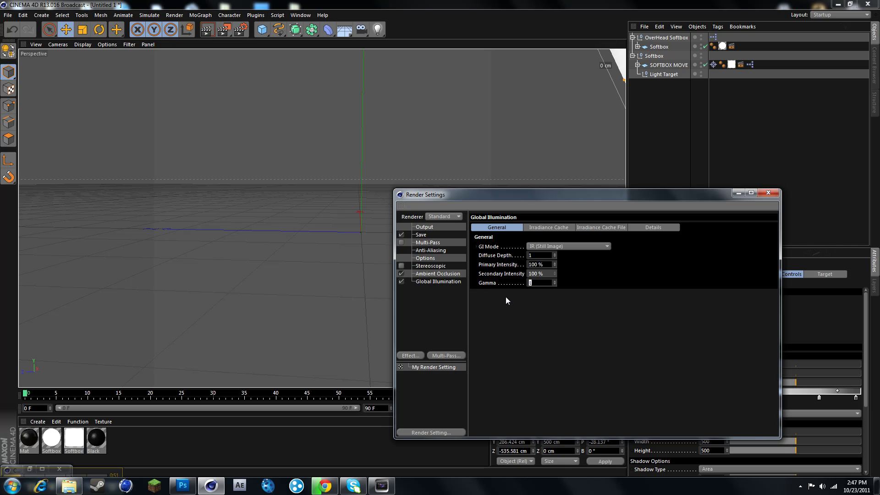
pyautogui.write('2.2')
pyautogui.click(541, 247)
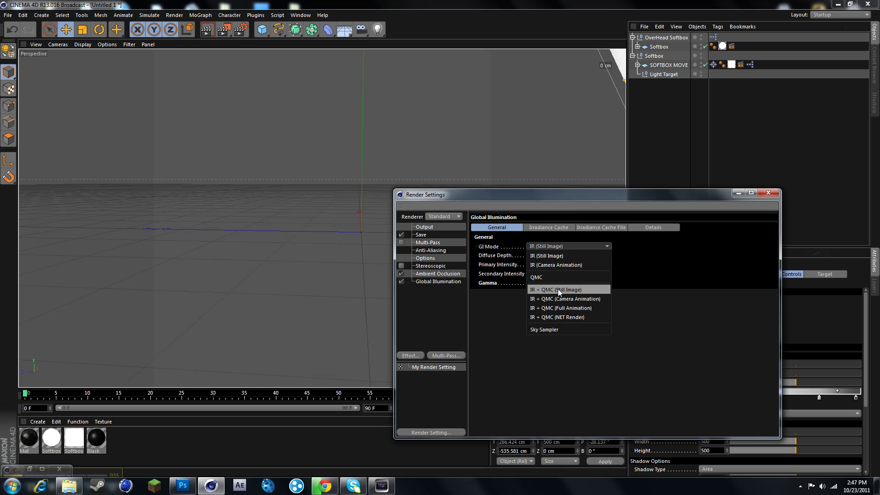
pyautogui.click(559, 290)
pyautogui.click(556, 228)
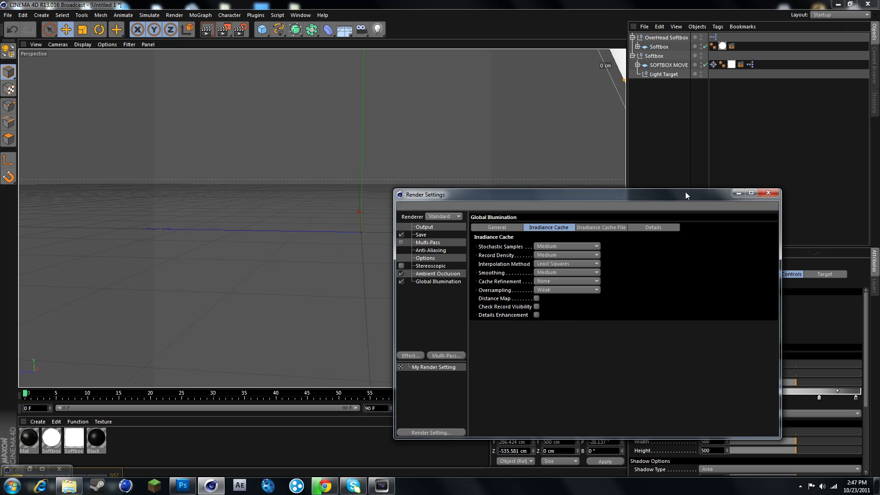
pyautogui.click(768, 190)
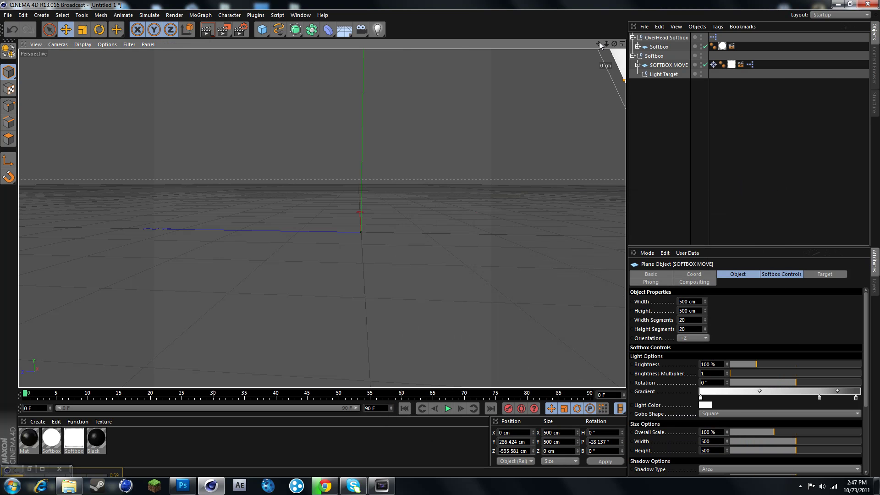
# Orbit the view toward the softbox and open the MoGraph menu.
pyautogui.keyDown('alt'); pyautogui.moveTo(322, 218); pyautogui.dragTo(321, 163); pyautogui.keyUp('alt')
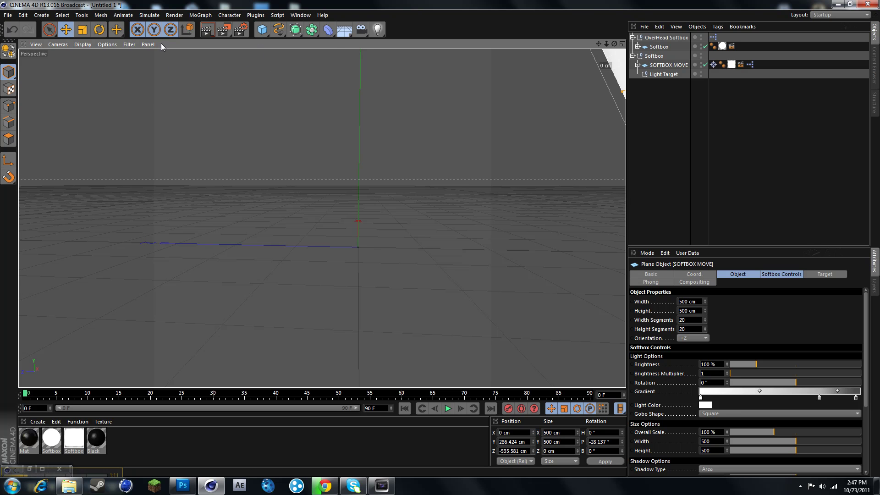
pyautogui.click(197, 15)
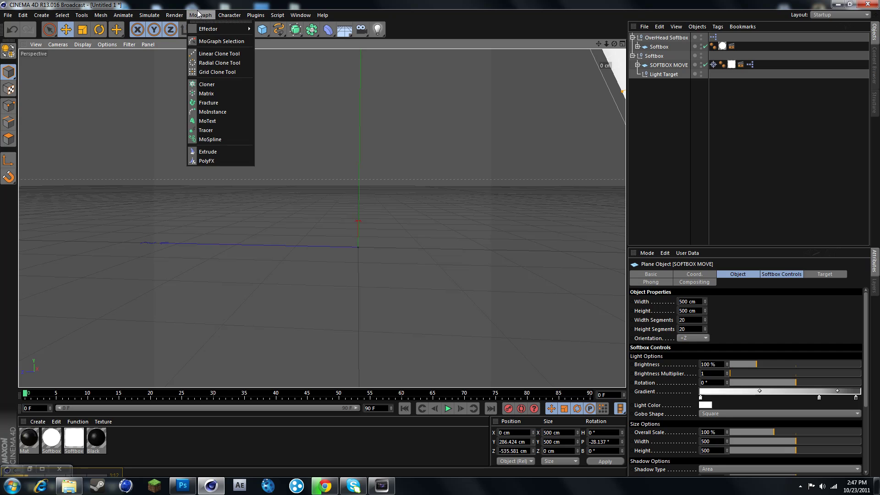
# Create a MoText object, turn it -86.8° in heading, and move it left.
pyautogui.click(207, 121)
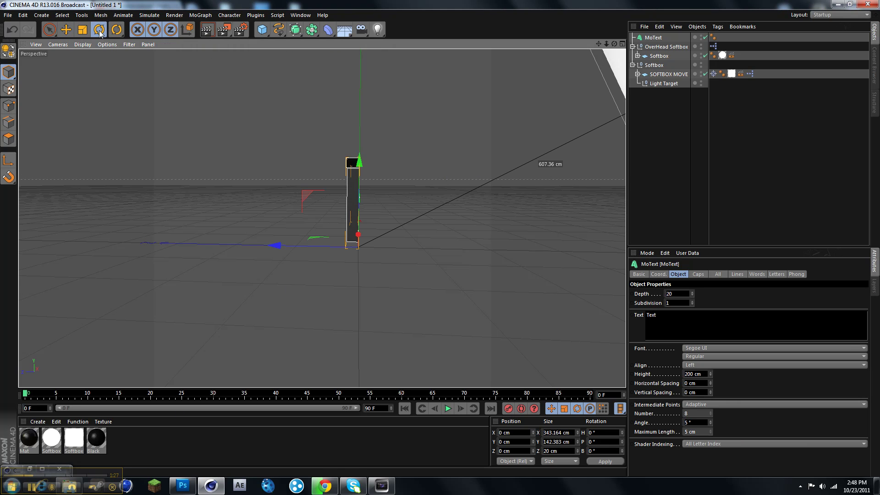
pyautogui.press('r')
pyautogui.moveTo(360, 258); pyautogui.dragTo(285, 243)
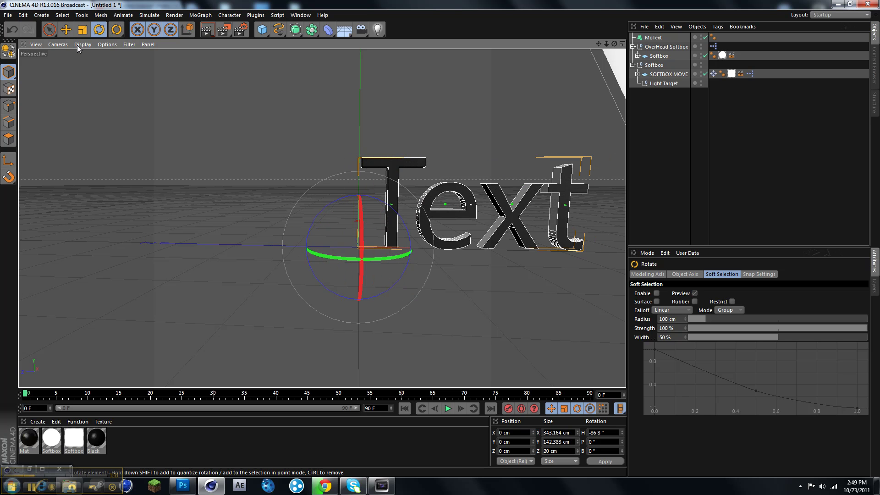
pyautogui.press('e')
pyautogui.moveTo(442, 249); pyautogui.dragTo(266, 230)
# Change the MoText to the letter 'o' in SF Automaton and move it toward the centre.
pyautogui.click(646, 37)
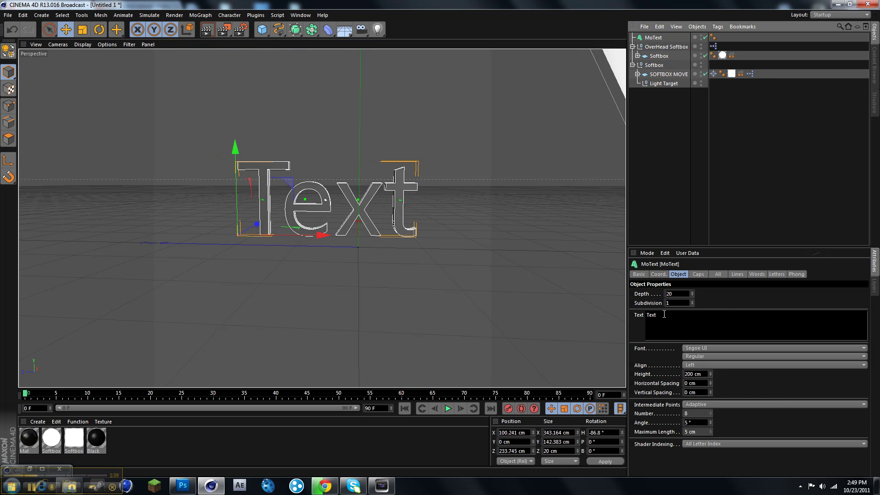
pyautogui.write('o')
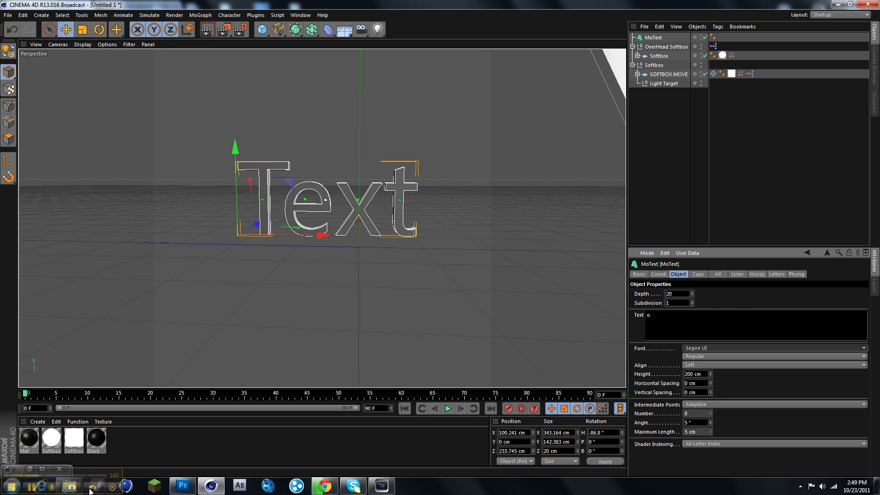
pyautogui.click(693, 350)
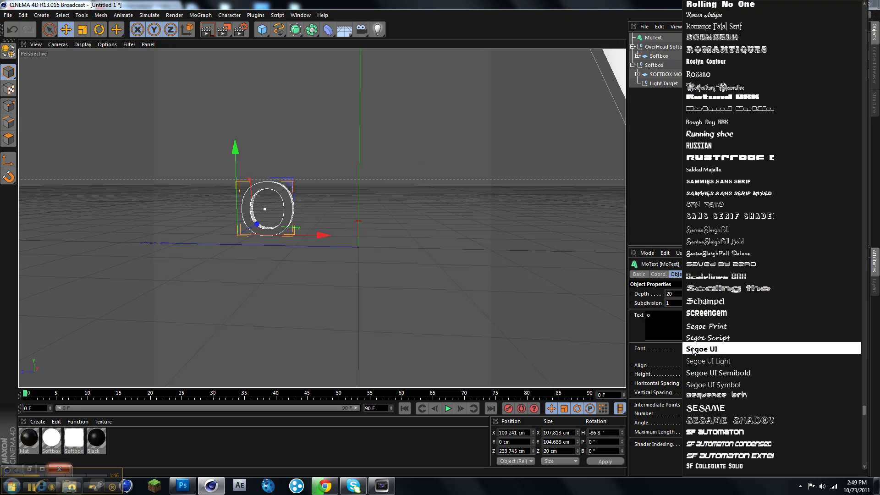
pyautogui.click(733, 433)
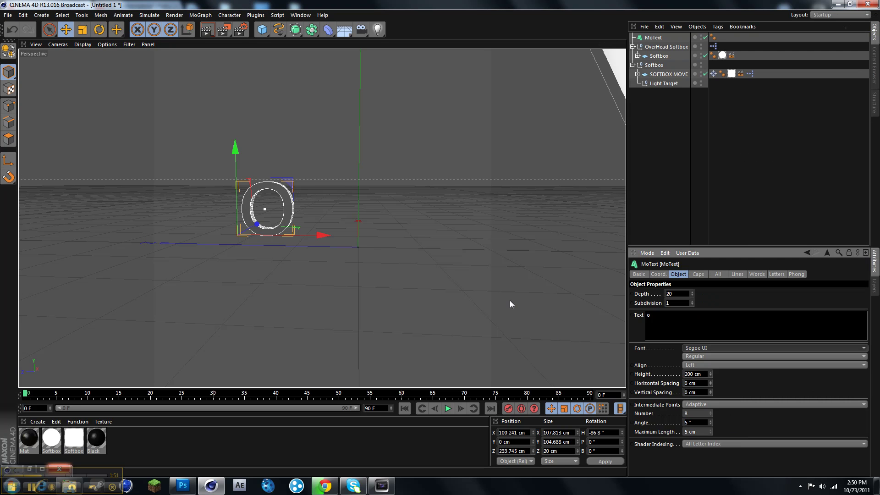
pyautogui.moveTo(316, 243); pyautogui.dragTo(412, 236)
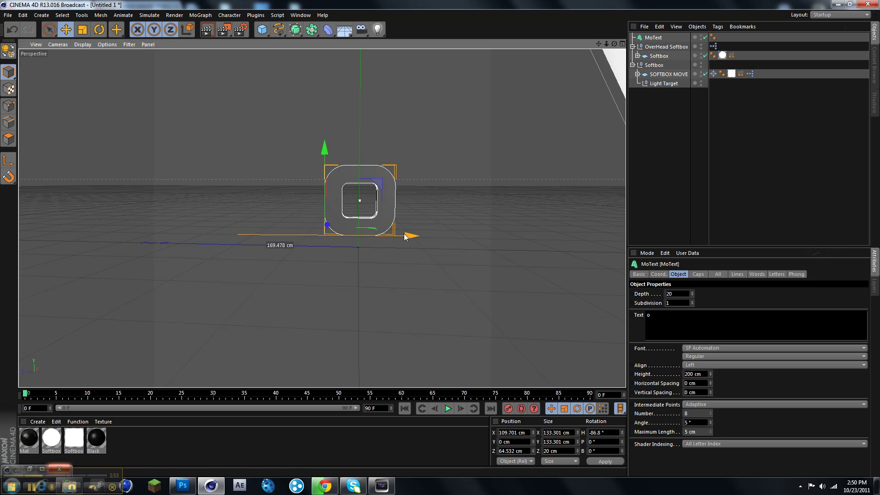
pyautogui.click(669, 294)
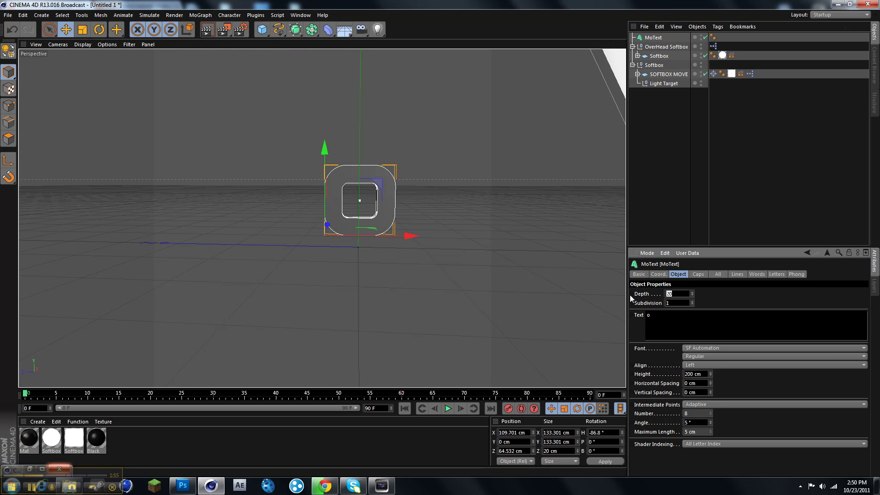
# Set the extrusion depth to 100 cm and duplicate the MoText into MoText.1–.3.
pyautogui.write('100')
pyautogui.press('Return')
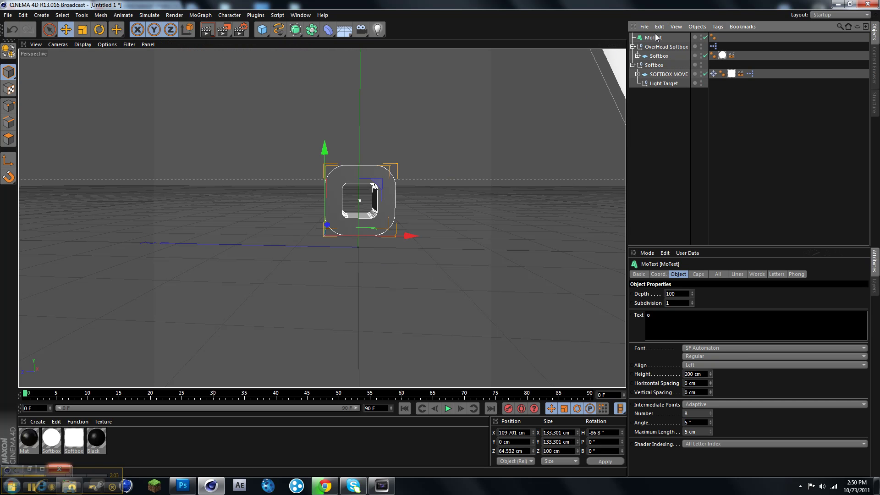
pyautogui.hotkey('ctrl', 'c')
pyautogui.hotkey('ctrl', 'v')
pyautogui.hotkey('ctrl', 'v')
pyautogui.hotkey('ctrl', 'v')
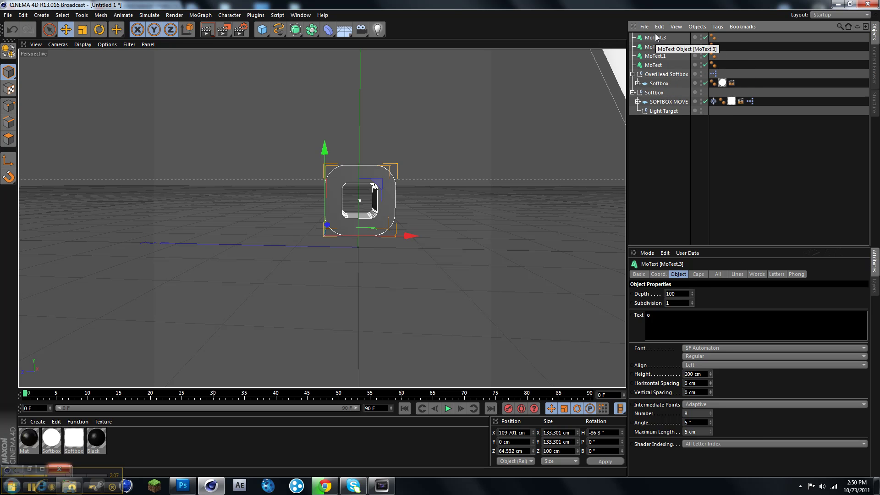
pyautogui.click(655, 56)
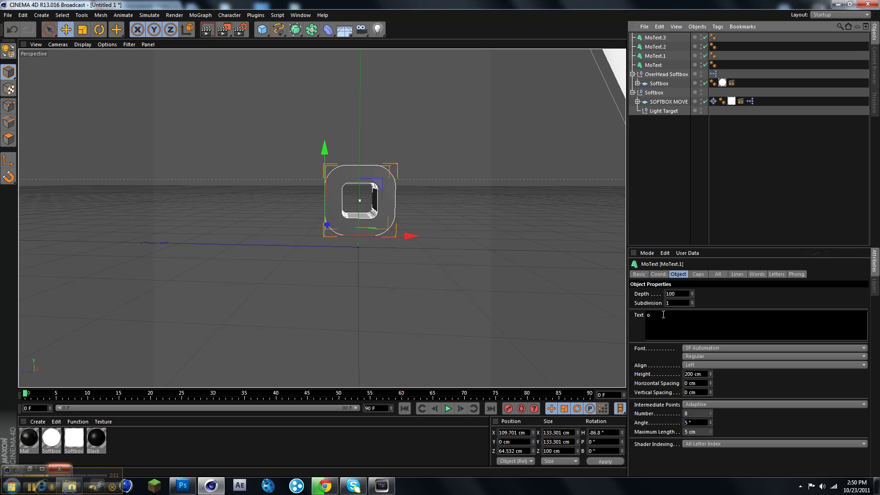
pyautogui.doubleClick(647, 315)
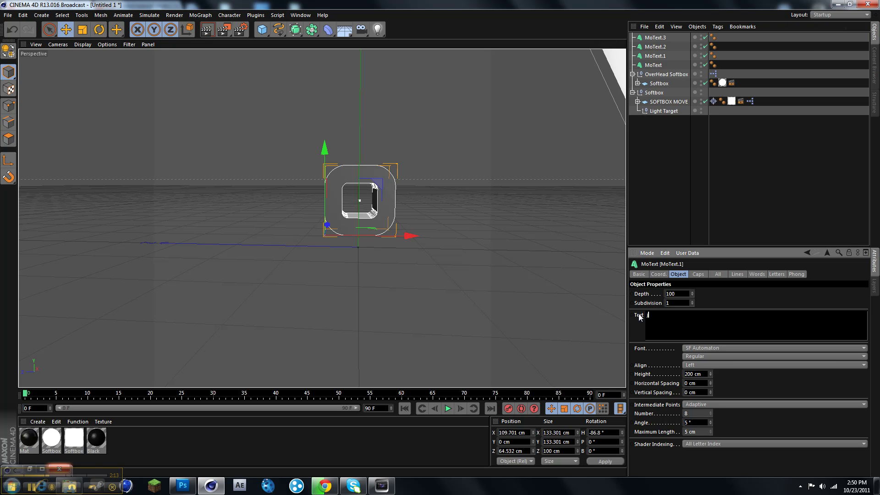
# Replace MoText.1's letter with 'J'.
pyautogui.click(655, 47)
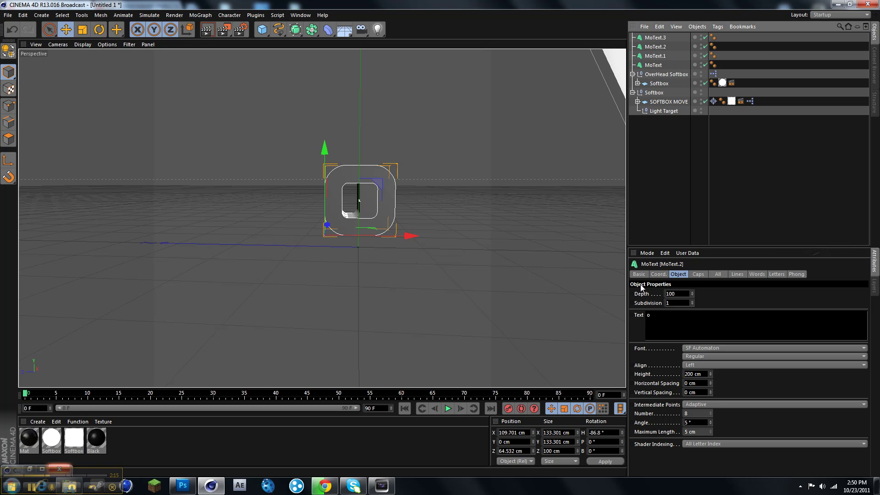
pyautogui.click(659, 312)
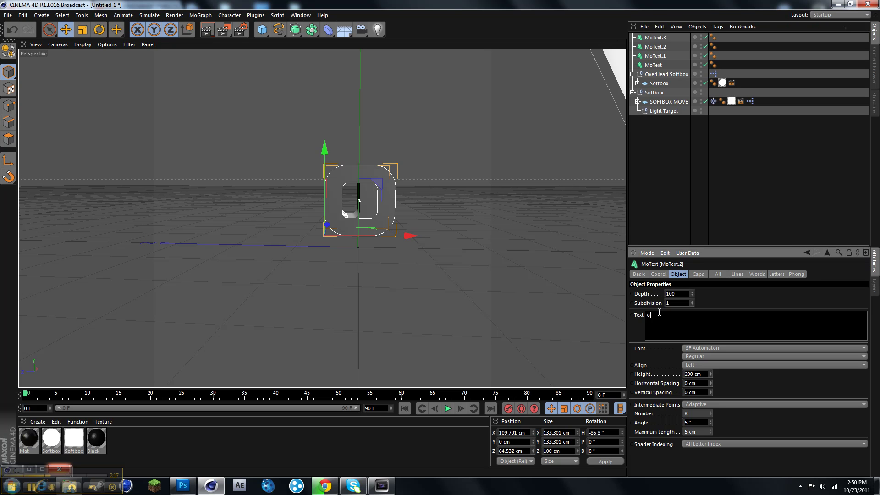
pyautogui.click(656, 56)
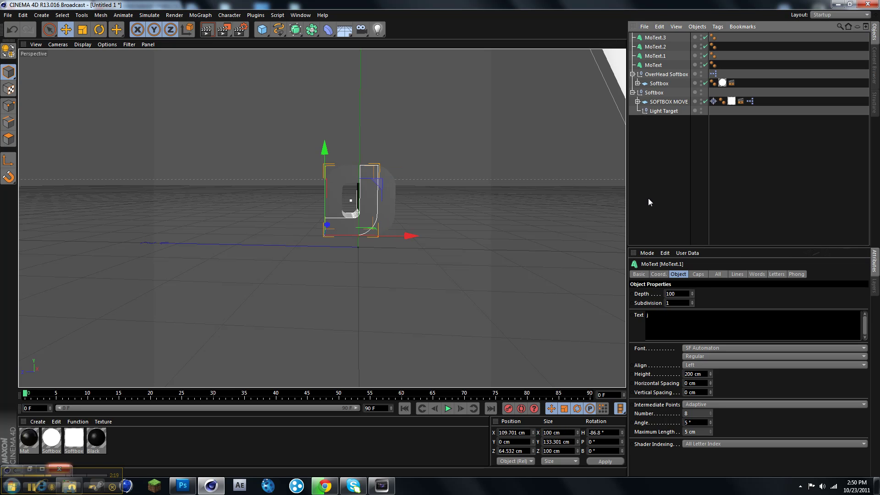
pyautogui.click(647, 318)
pyautogui.press('BackSpace')
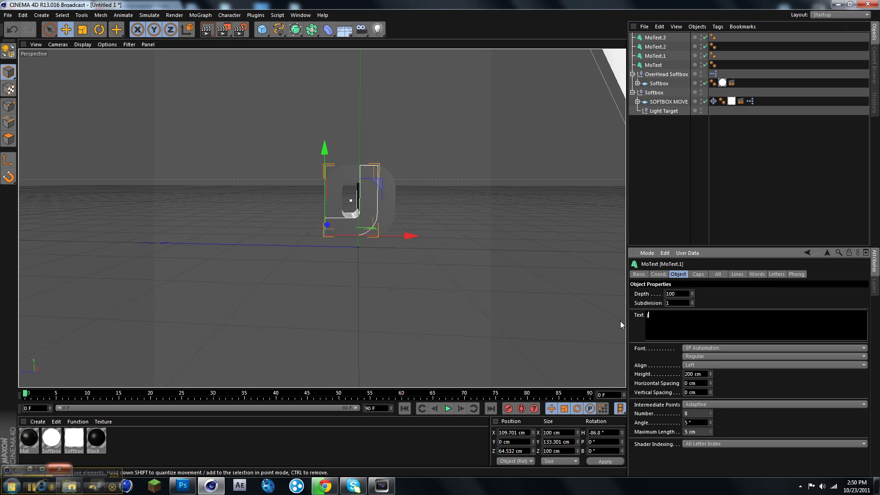
pyautogui.press('BackSpace')
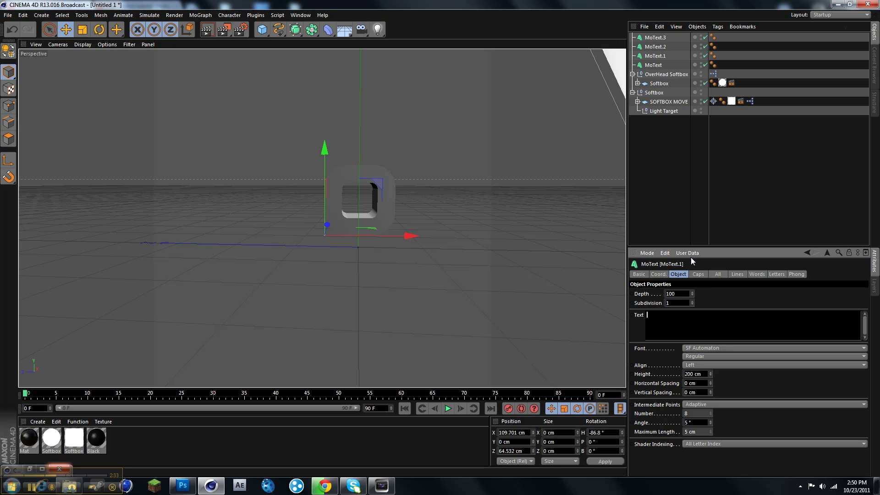
pyautogui.write('J')
# Retype MoText.2 as 'B' and MoText.3's letter, then deselect all objects.
pyautogui.click(660, 47)
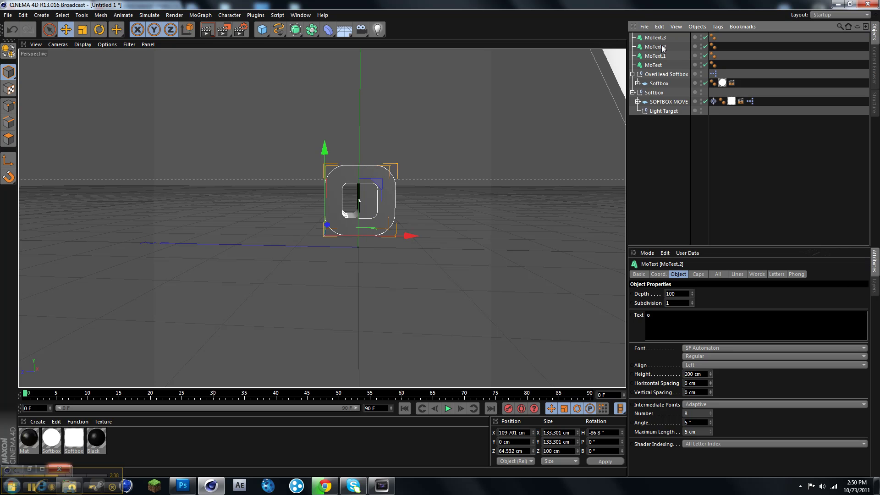
pyautogui.click(658, 313)
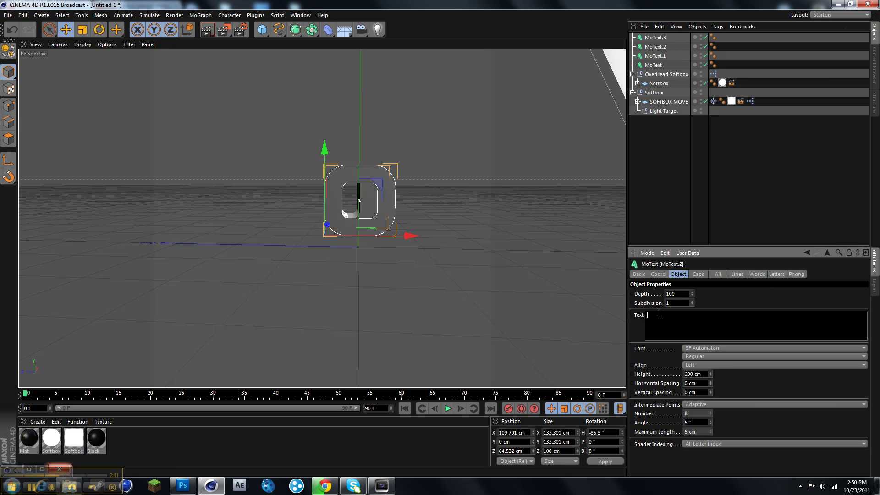
pyautogui.click(655, 38)
pyautogui.click(651, 316)
pyautogui.click(682, 205)
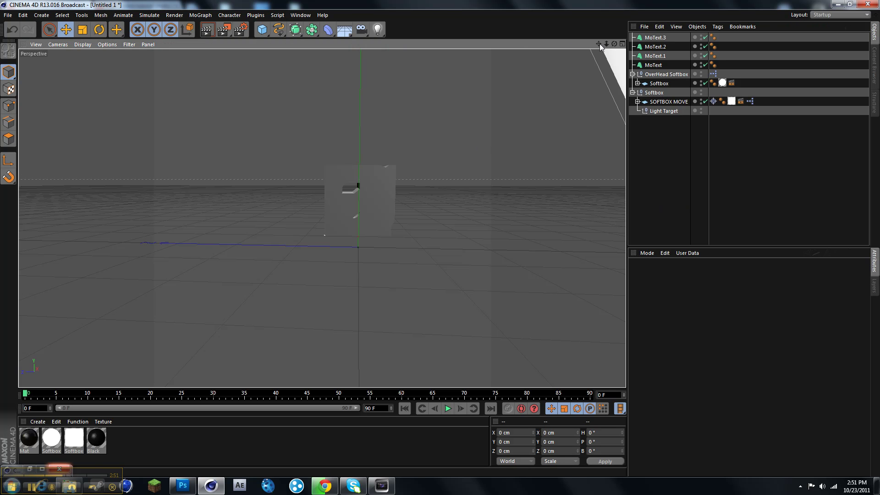
# Make the J letter 217 cm tall and slide it further left.
pyautogui.moveTo(599, 43); pyautogui.dragTo(590, 35)
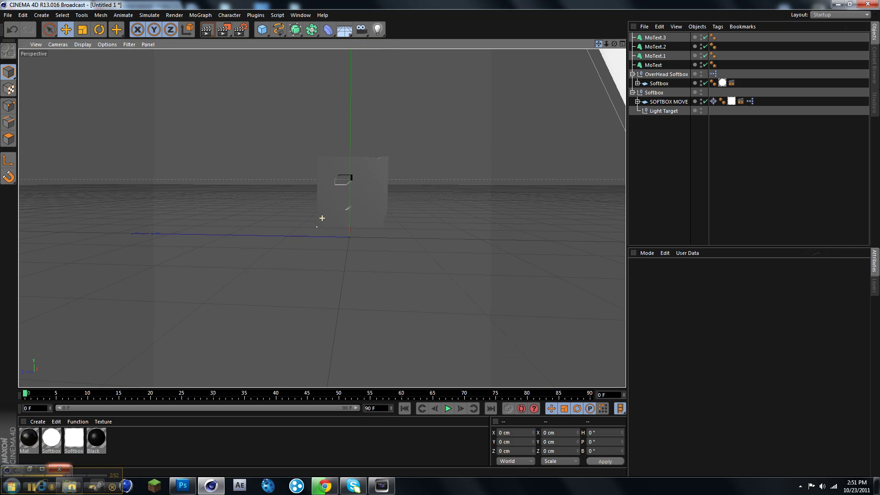
pyautogui.click(656, 56)
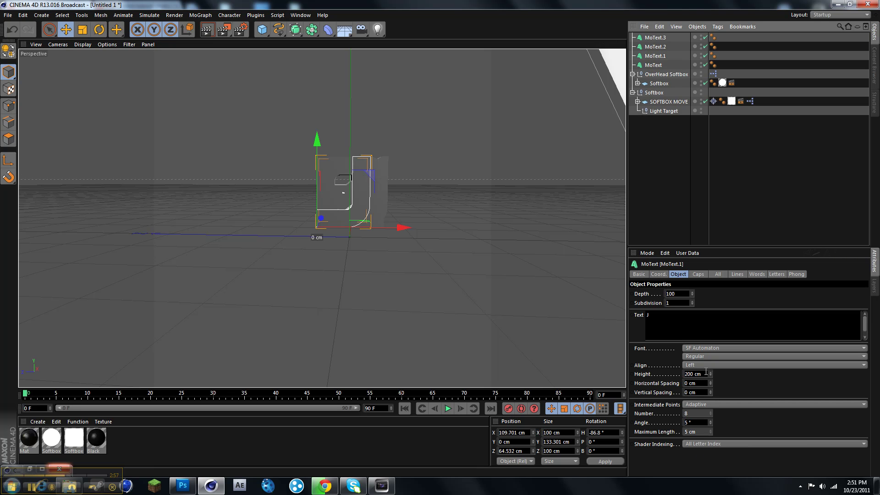
pyautogui.moveTo(710, 372); pyautogui.dragTo(710, 377)
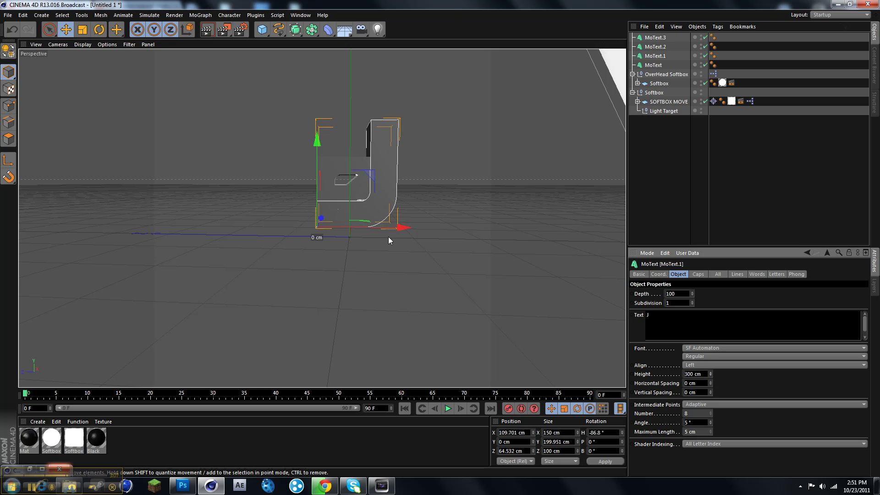
pyautogui.moveTo(389, 228); pyautogui.dragTo(294, 170)
pyautogui.moveTo(365, 245); pyautogui.dragTo(359, 248)
# Set the B letter's height to 300 cm.
pyautogui.click(653, 47)
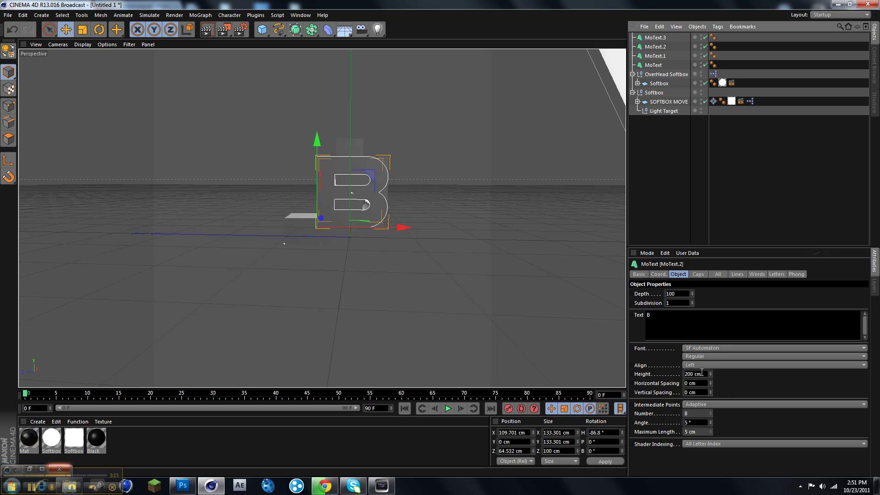
pyautogui.moveTo(694, 373); pyautogui.dragTo(682, 375)
pyautogui.write('300')
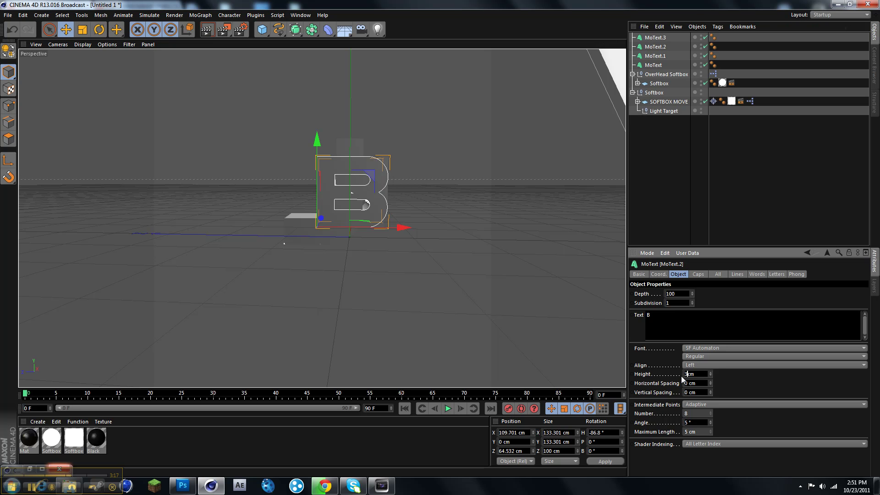
pyautogui.click(655, 46)
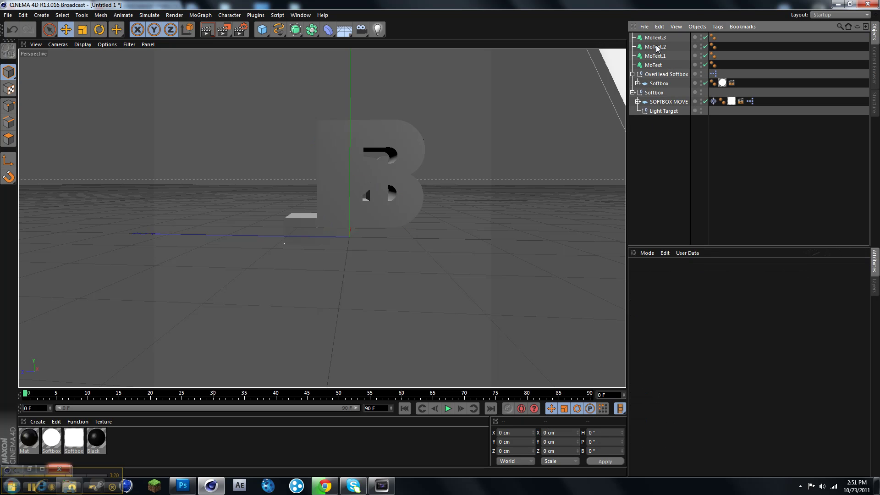
# Slide the enlarged B letter to the right and lower it beside the J.
pyautogui.click(364, 203)
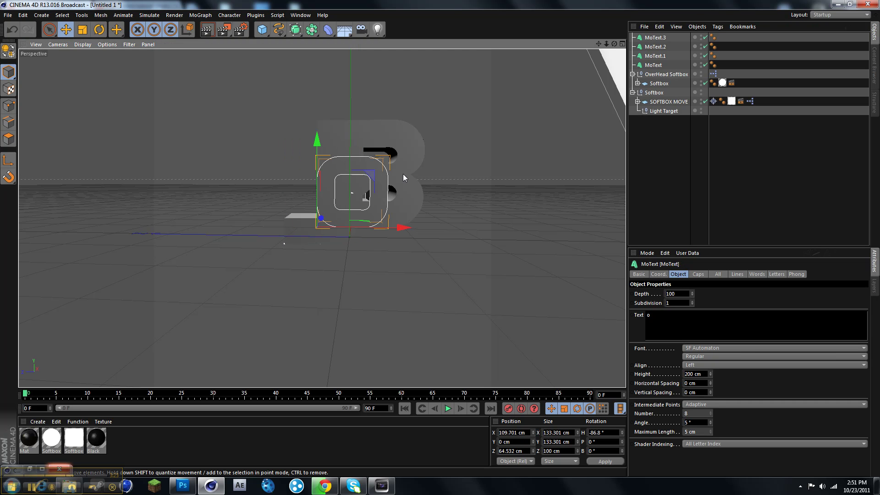
pyautogui.click(403, 177)
pyautogui.moveTo(400, 230); pyautogui.dragTo(444, 236)
pyautogui.moveTo(362, 142); pyautogui.dragTo(362, 158)
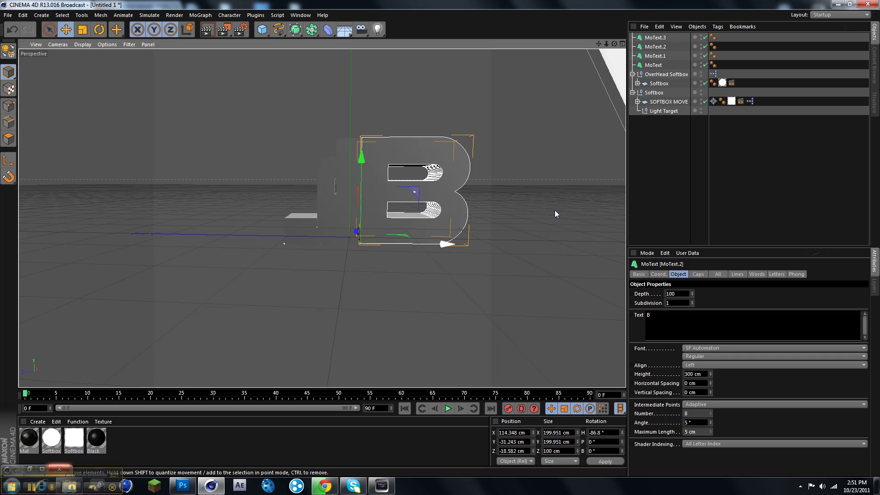
pyautogui.click(724, 180)
# Check the z letter's properties, then undo an accidental nudge of the B.
pyautogui.click(658, 39)
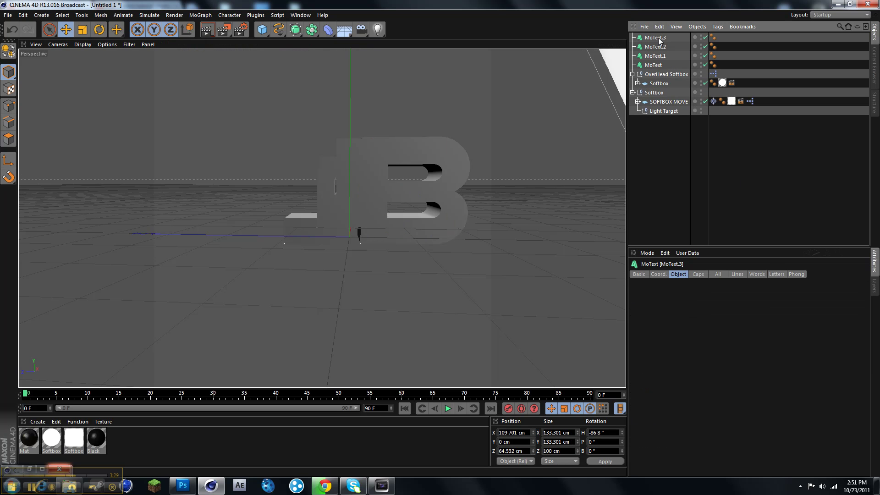
pyautogui.click(658, 38)
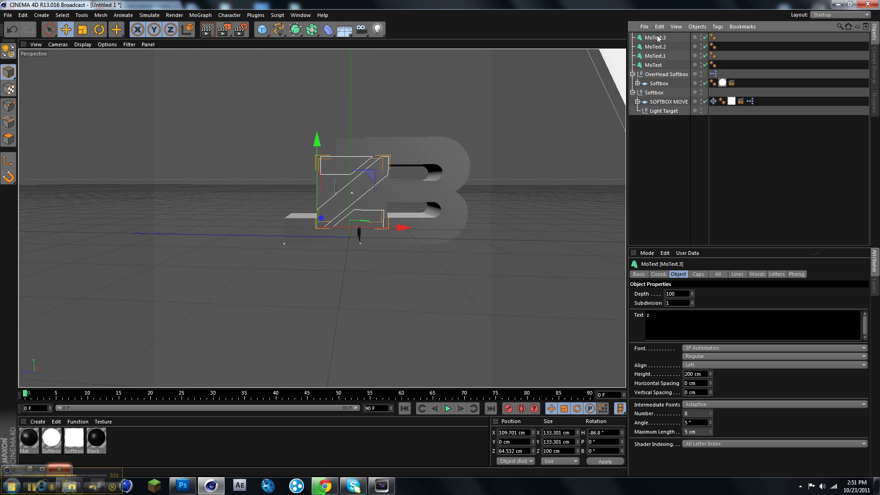
pyautogui.click(455, 182)
pyautogui.moveTo(418, 250); pyautogui.dragTo(392, 258)
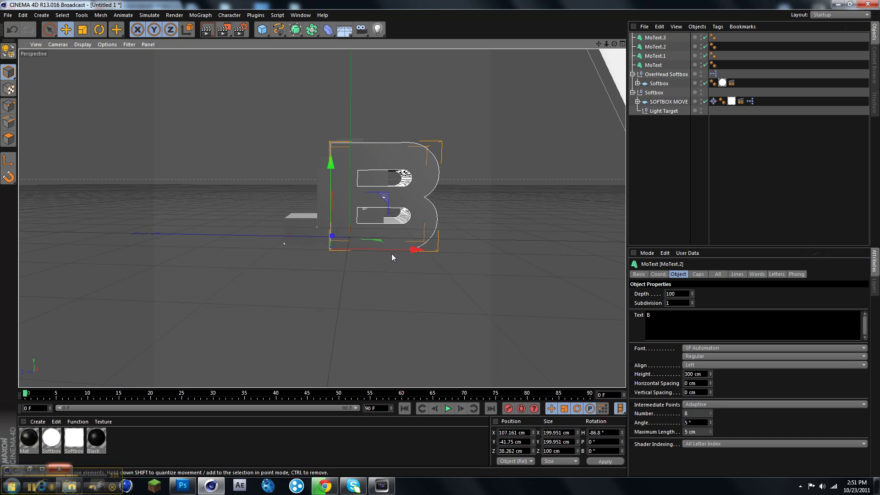
pyautogui.hotkey('ctrl', 'z')
pyautogui.hotkey('ctrl', 'z')
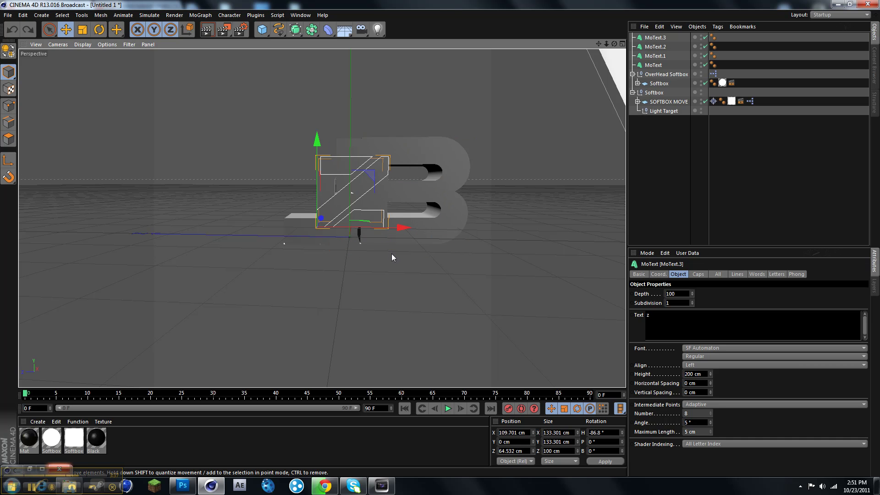
pyautogui.click(525, 183)
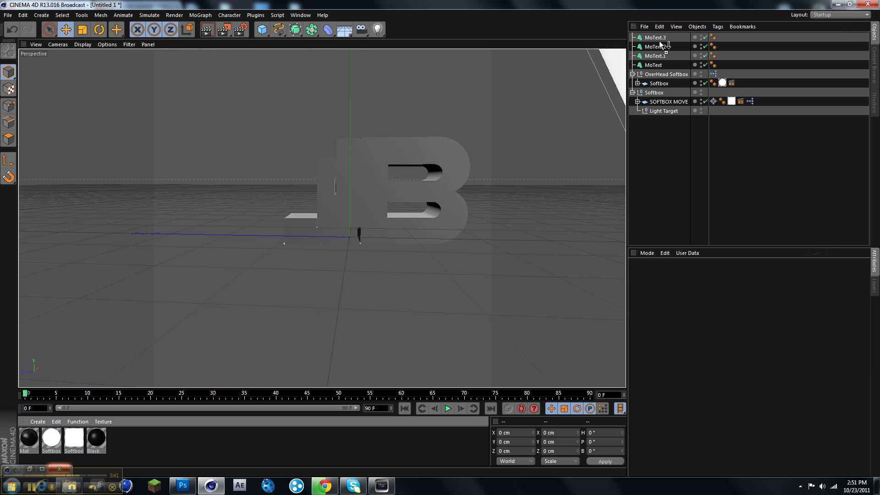
# Apply the black Mat material to the B and J, then push the B back along Z.
pyautogui.moveTo(658, 40); pyautogui.dragTo(660, 47)
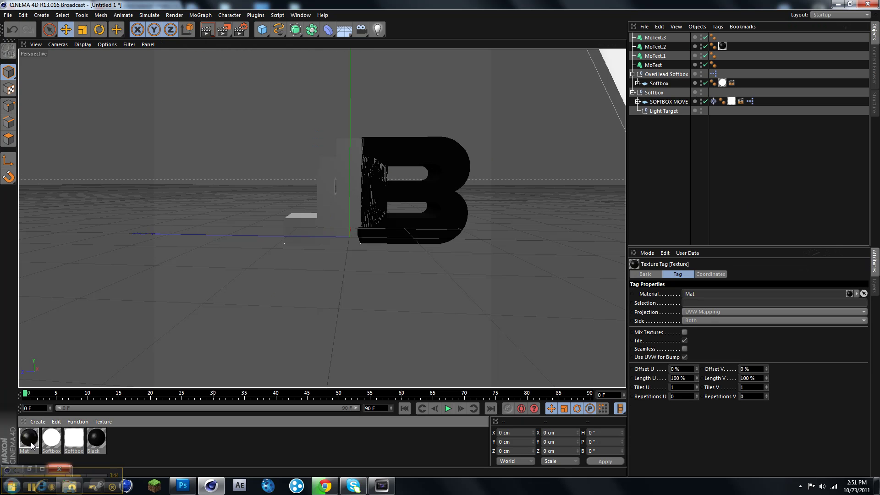
pyautogui.moveTo(643, 85); pyautogui.dragTo(660, 56)
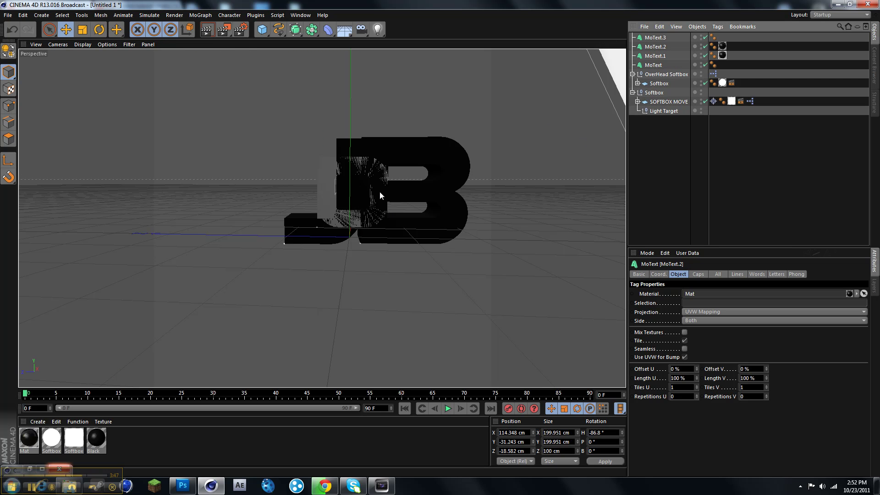
pyautogui.click(420, 193)
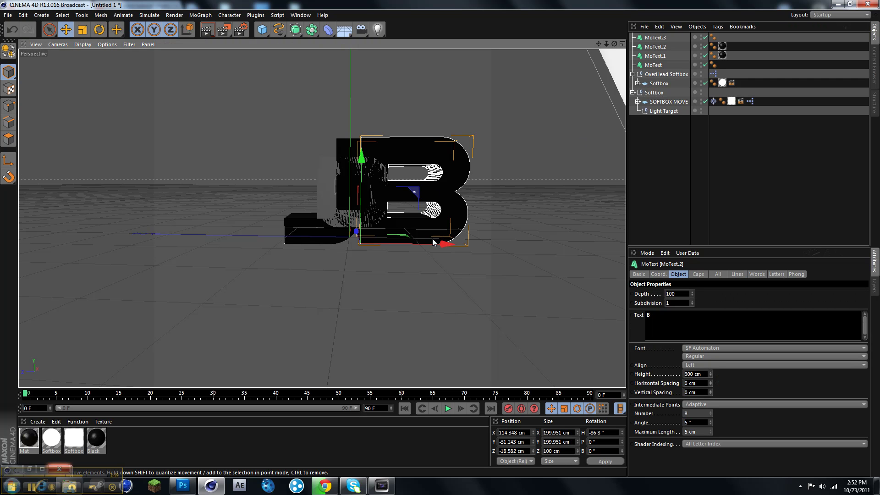
pyautogui.moveTo(433, 238); pyautogui.dragTo(408, 255)
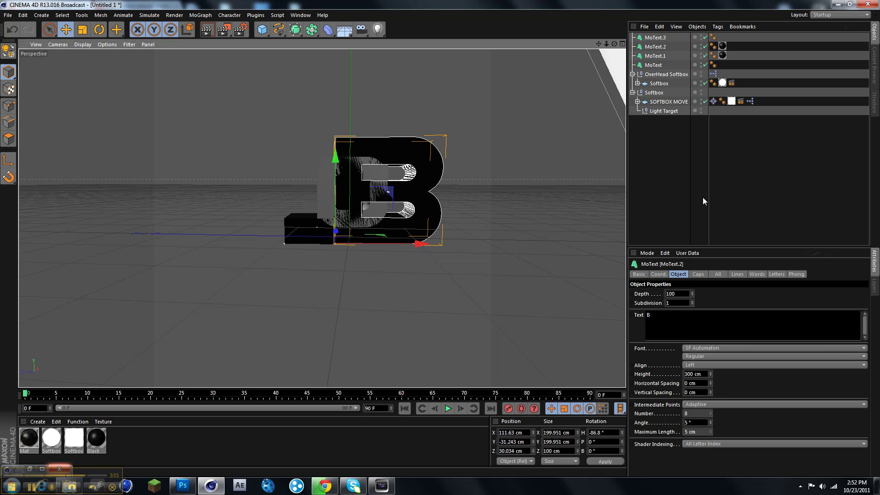
pyautogui.click(751, 190)
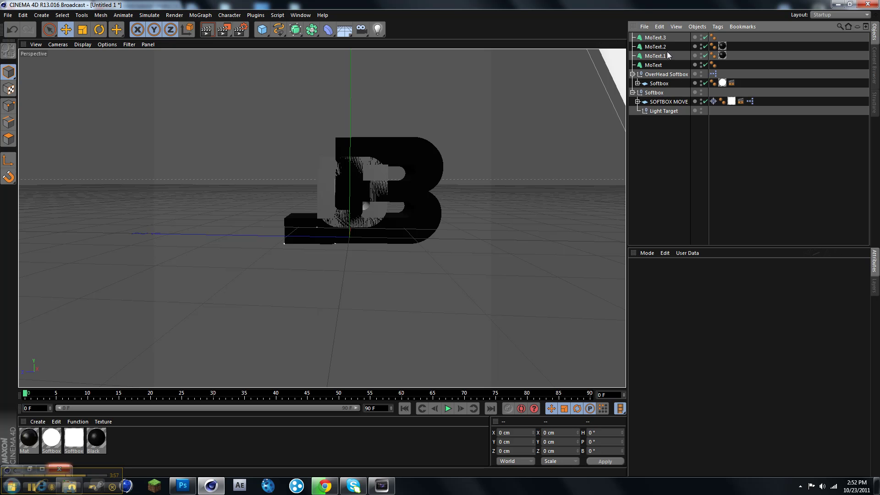
# Drag the o letter and then the z letter forward so both sit in front of the B.
pyautogui.click(656, 38)
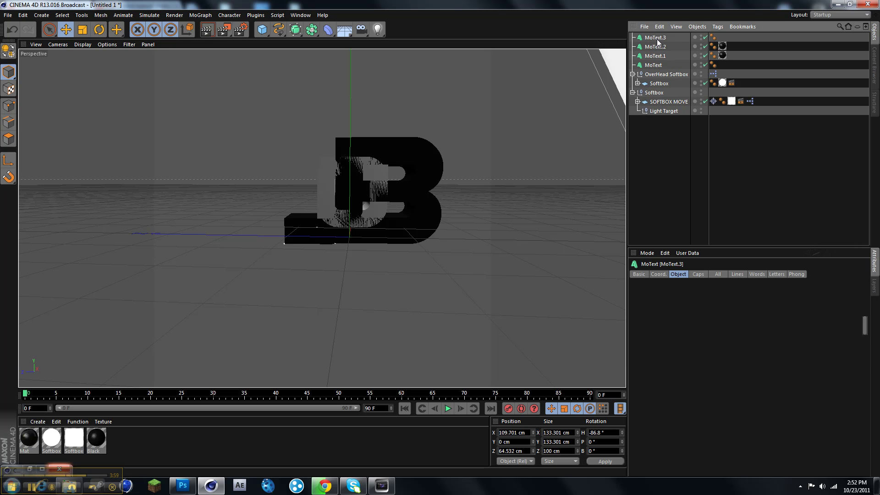
pyautogui.click(653, 65)
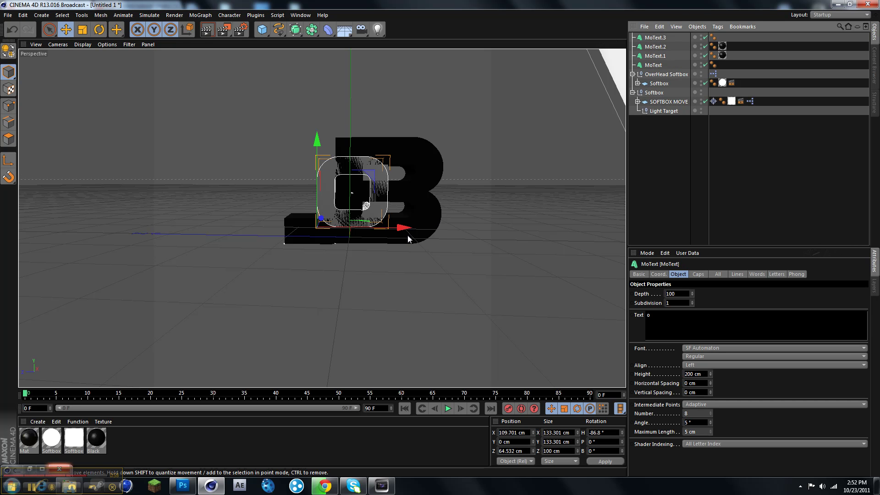
pyautogui.moveTo(407, 229); pyautogui.dragTo(330, 227)
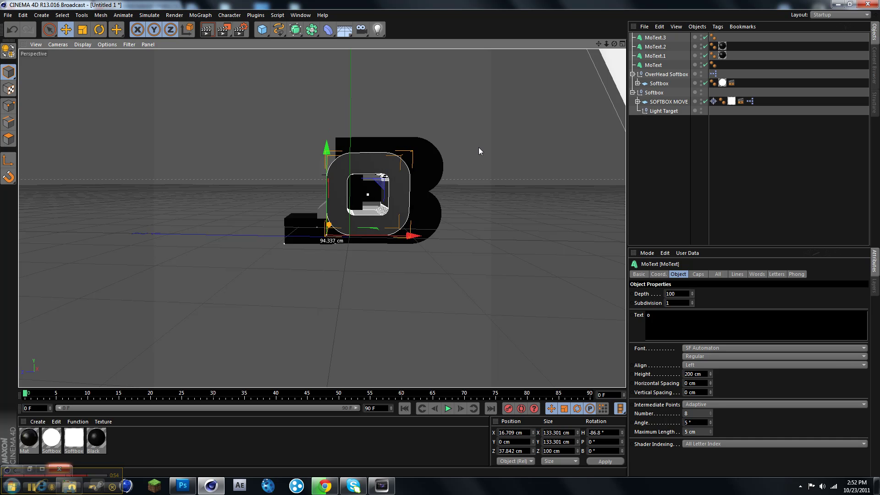
pyautogui.click(656, 38)
pyautogui.moveTo(378, 231); pyautogui.dragTo(334, 229)
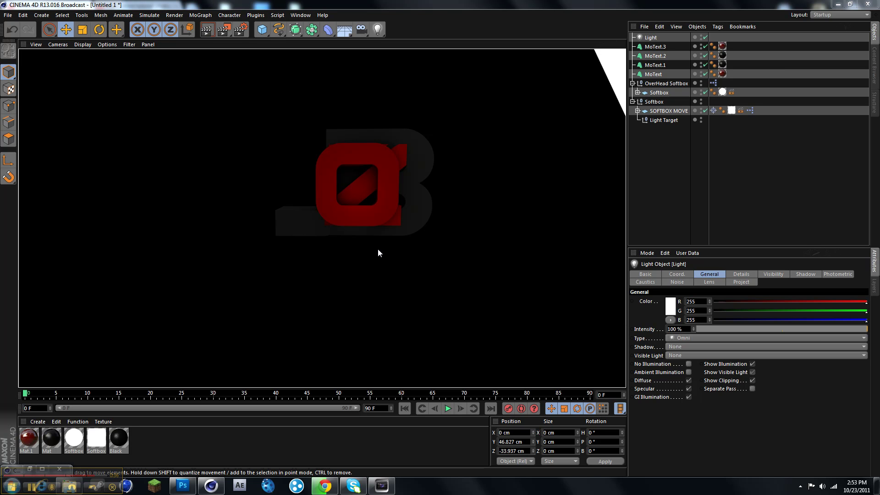
# Bring up the primitive objects list to add a new object.
pyautogui.click(266, 32)
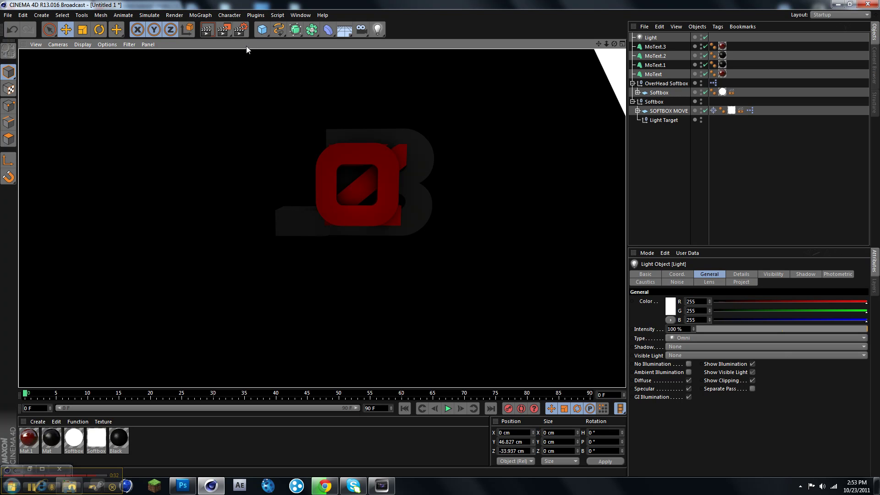